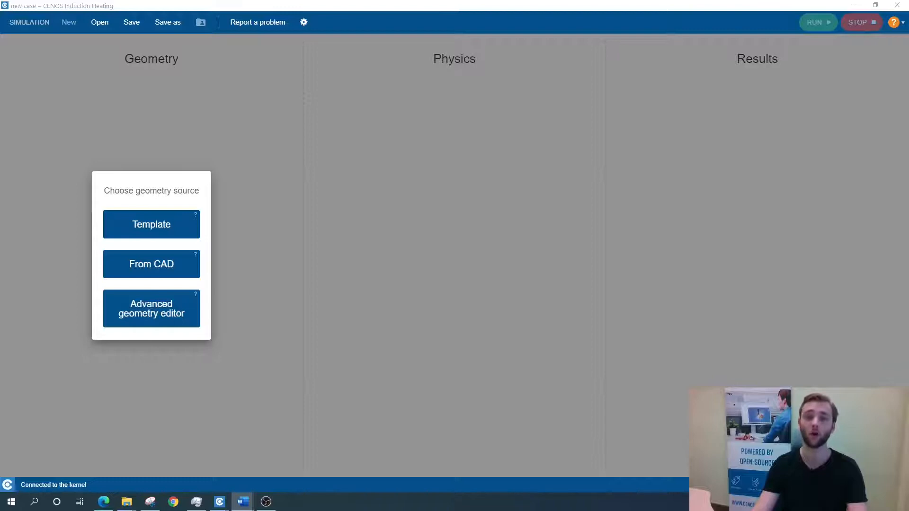
- Start a template geometry and define the workpiece as a billet with 50 mm diameter and 150 mm height
left_click(450, 262)
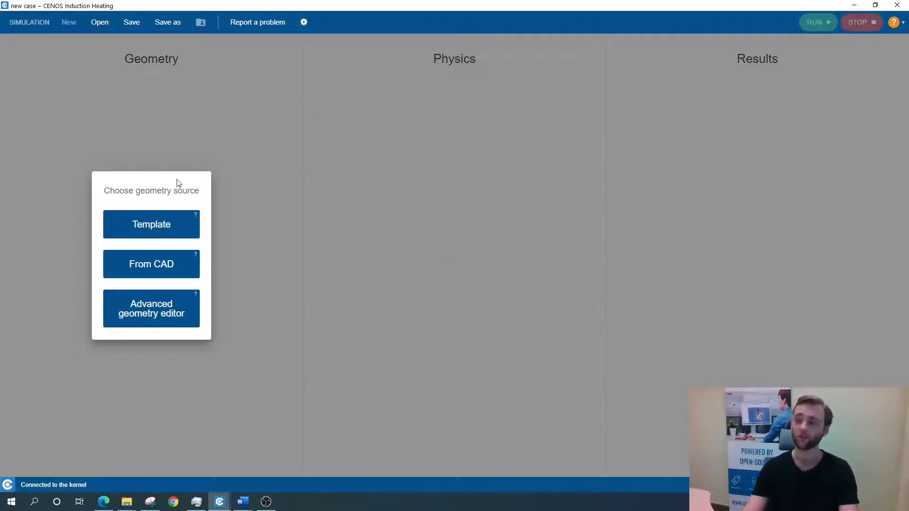
left_click(161, 224)
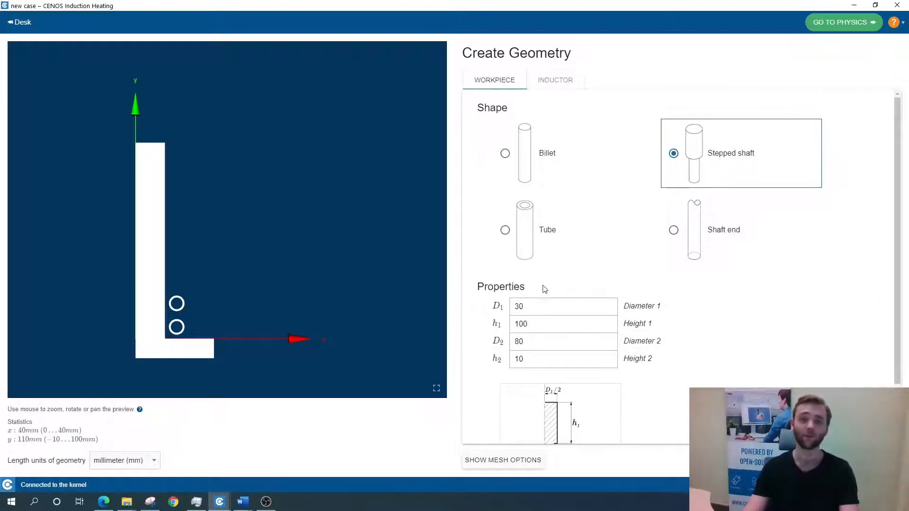
left_click(542, 169)
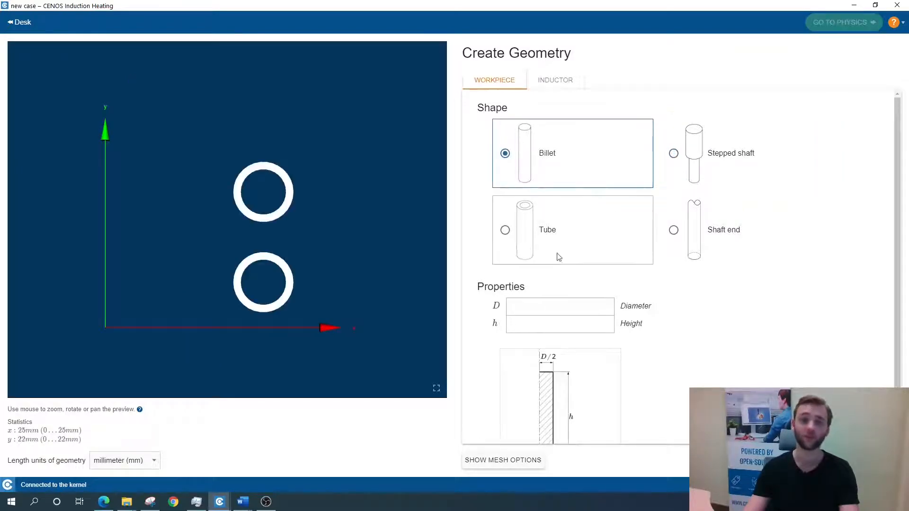
left_click(557, 307)
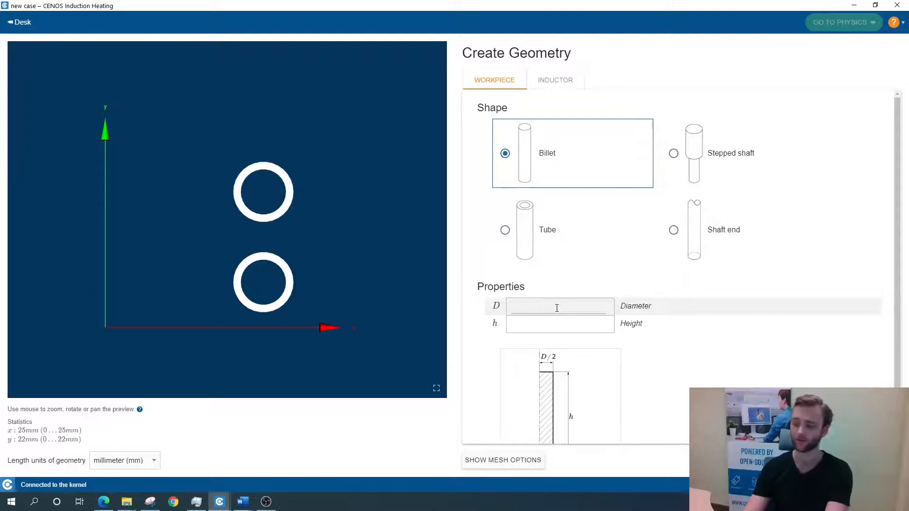
type("50")
left_click(541, 322)
type("150")
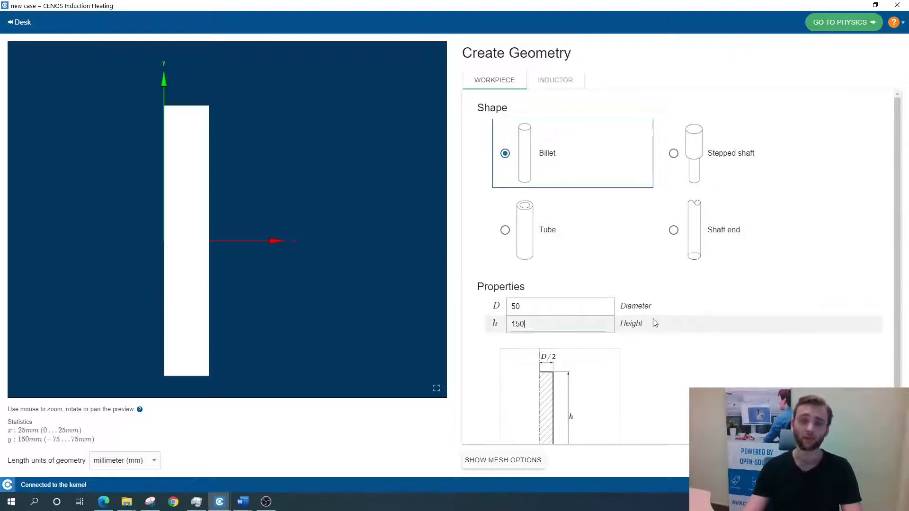
scroll(671, 325, "down", 1)
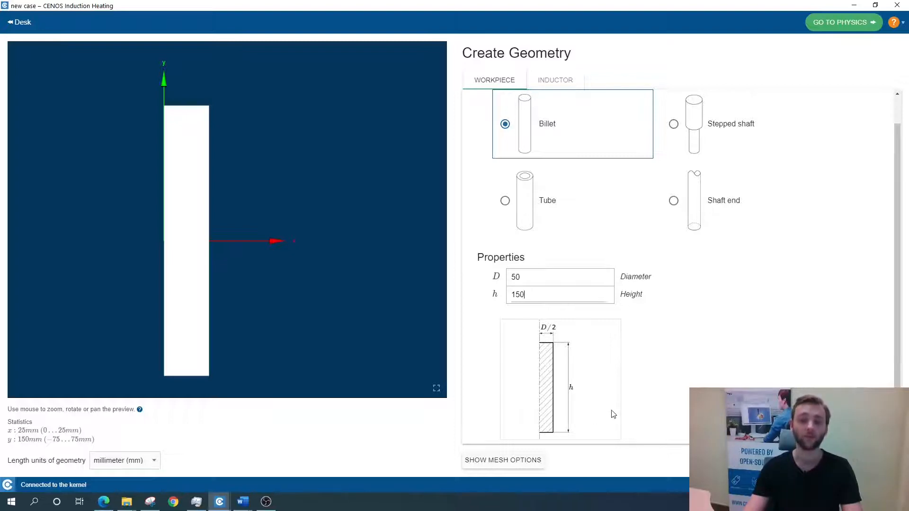
- Set the circular-profile inductor to 100 mm outer diameter, 130 mm height and 6 windings
left_click(555, 82)
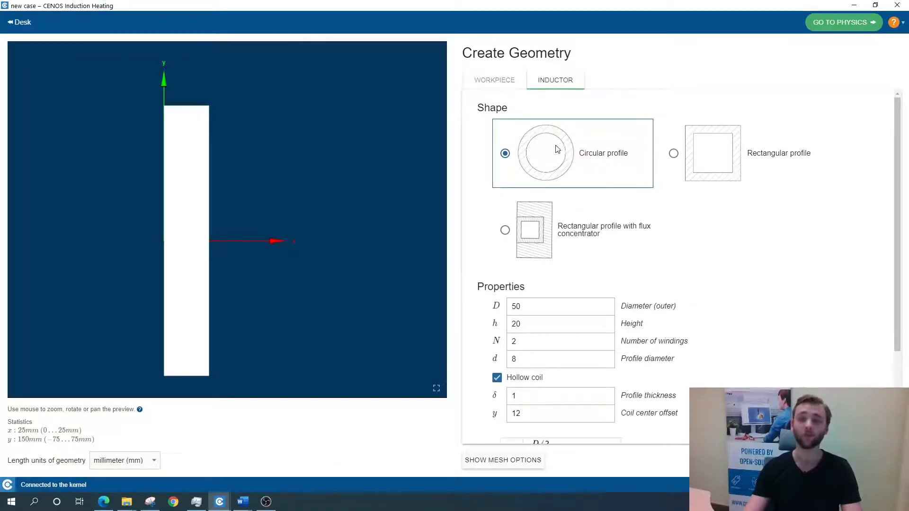
left_click_drag(546, 306, 471, 329)
type("100")
type("130")
type("6")
key("Tab")
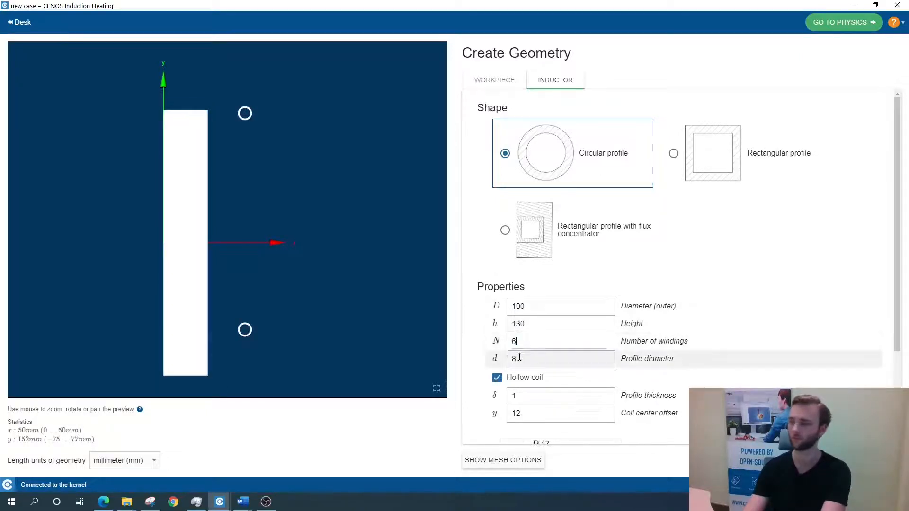
- Give the inductor a solid 12 mm diameter profile instead of a hollow coil, with a coil center offset of 0
type("12")
left_click(497, 377)
left_click_drag(526, 396, 495, 398)
type("0")
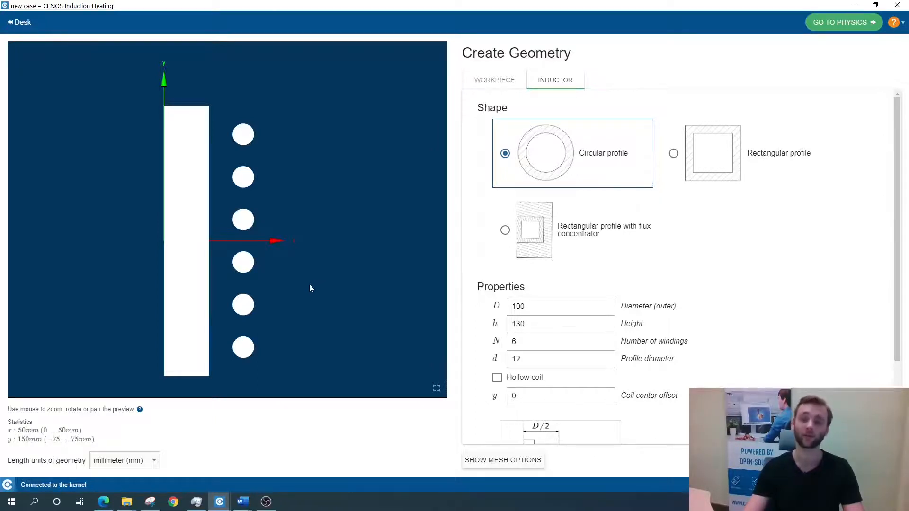
- Proceed to the physics setup and set the frequency to 5000 Hz and the end time to 20 s
left_click(826, 28)
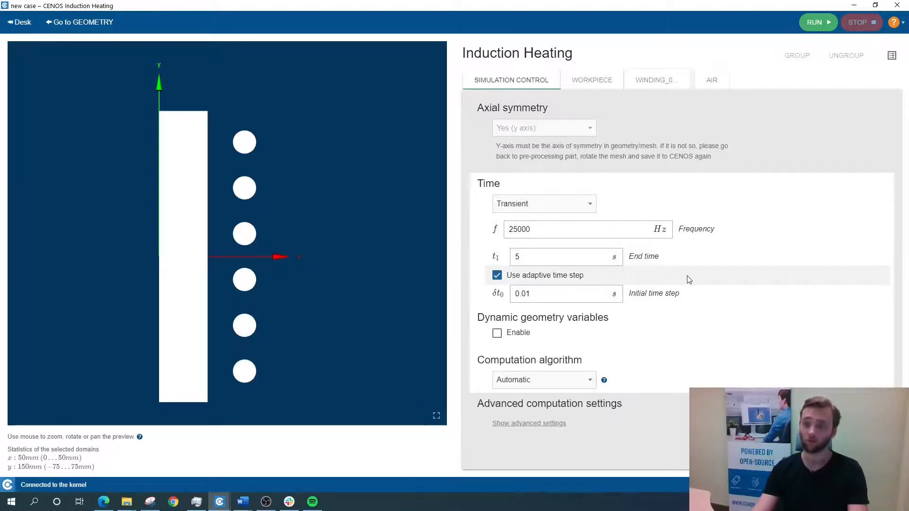
mouse_move(629, 234)
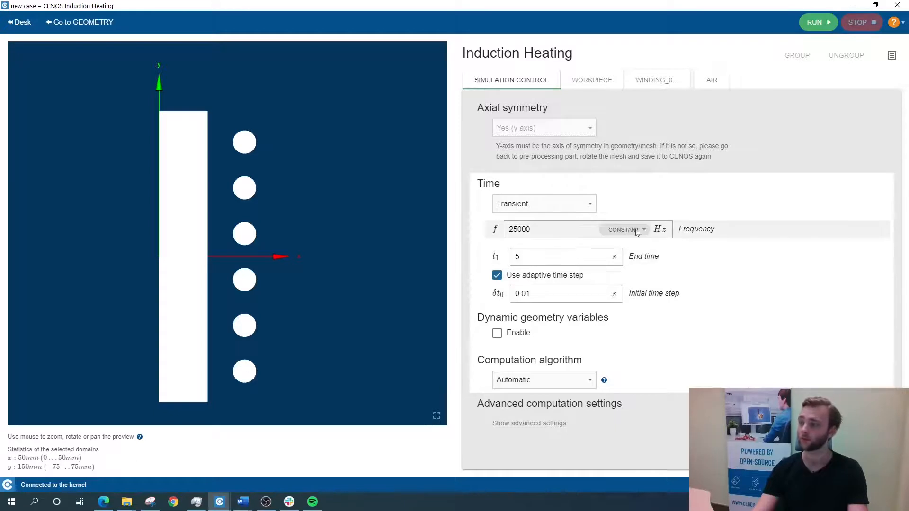
double_click(540, 230)
type("5000")
double_click(535, 255)
type("20")
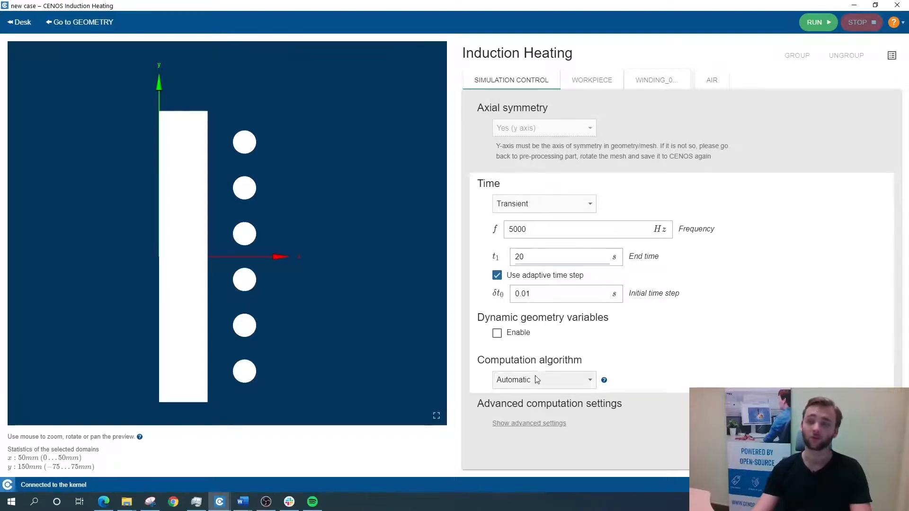
- Assign temperature-dependent Aluminum as the workpiece material and review its thermal boundary conditions
left_click(582, 82)
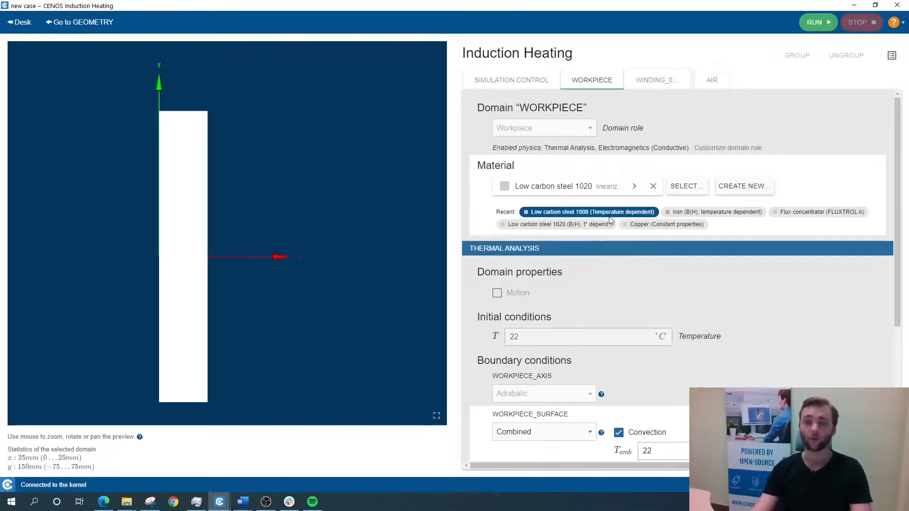
left_click(655, 186)
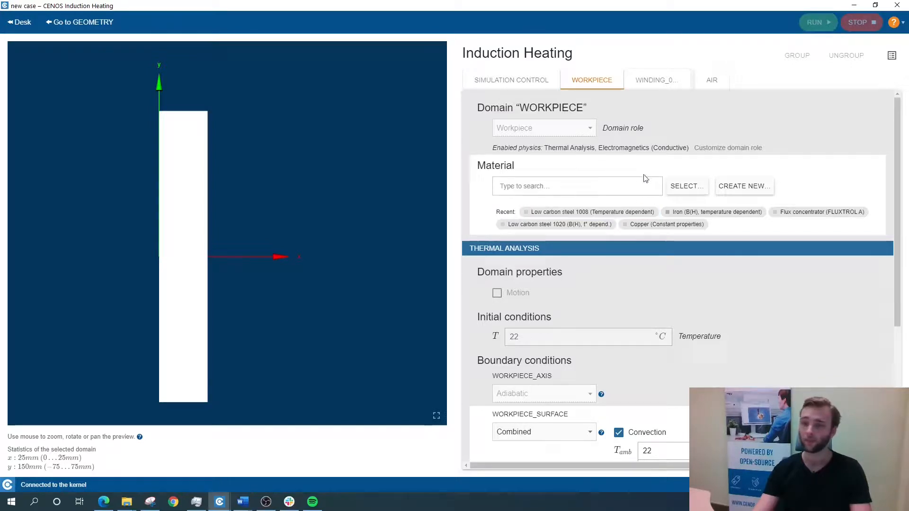
left_click(558, 186)
type("alum")
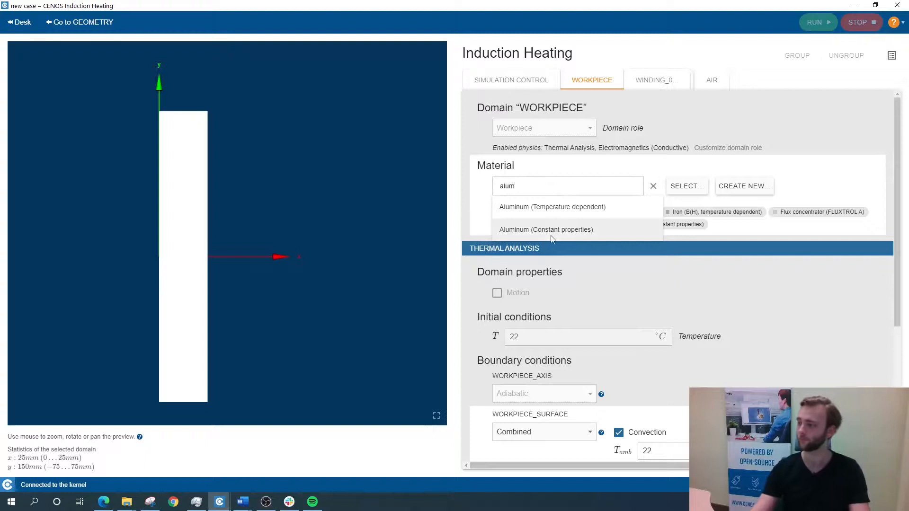
left_click(520, 207)
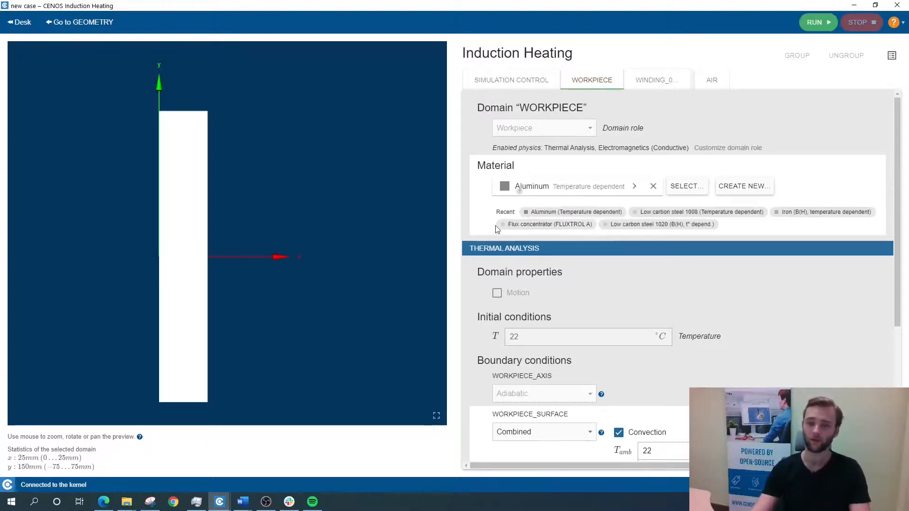
scroll(489, 244, "down", 2)
scroll(495, 258, "down", 2)
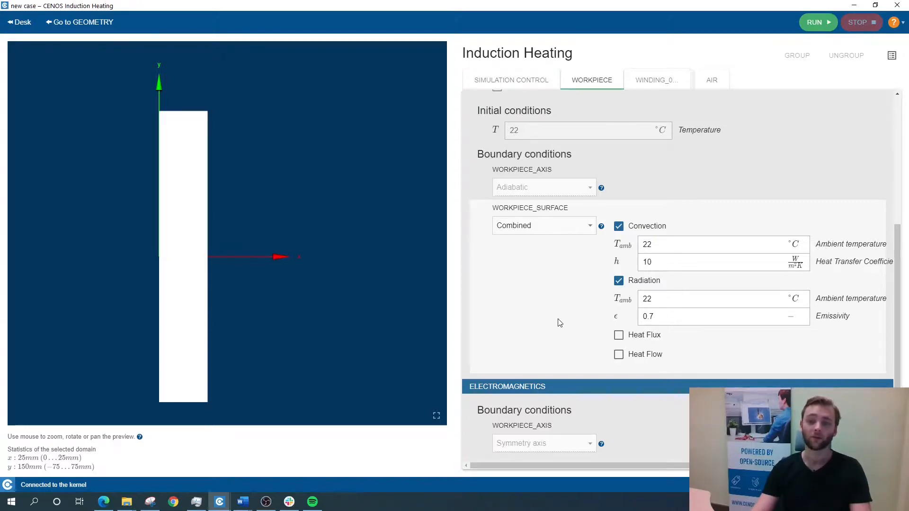
- Set the inductor windings' current amplitude to 4500 A, leaving voltage disabled, and run the simulation
left_click(643, 83)
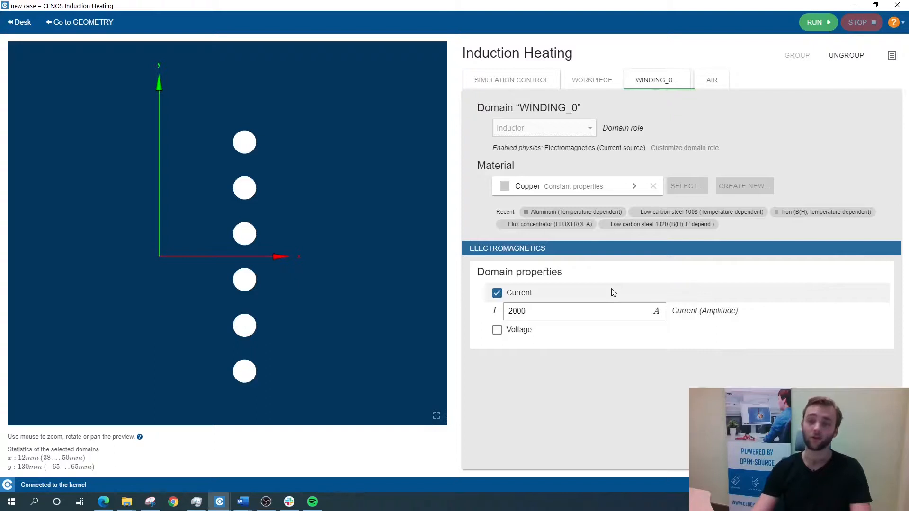
left_click(497, 330)
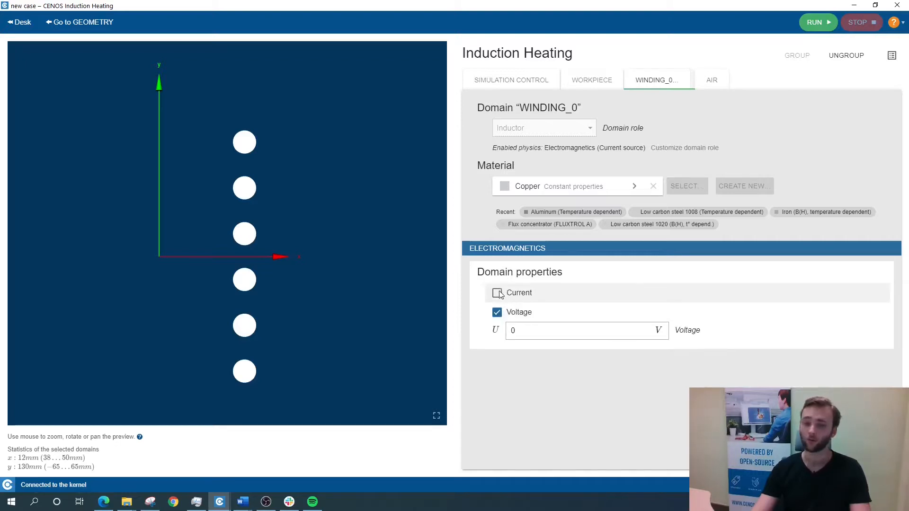
left_click(497, 293)
left_click(498, 310)
type("4500")
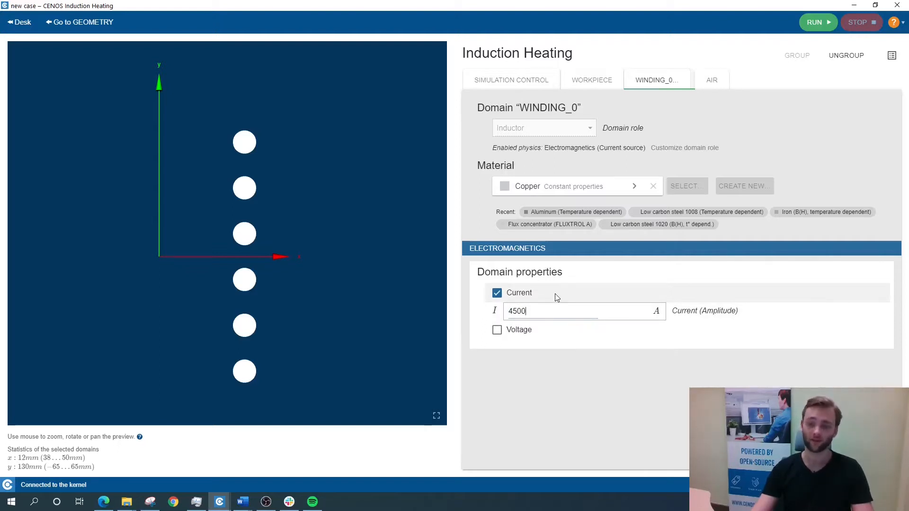
left_click(814, 32)
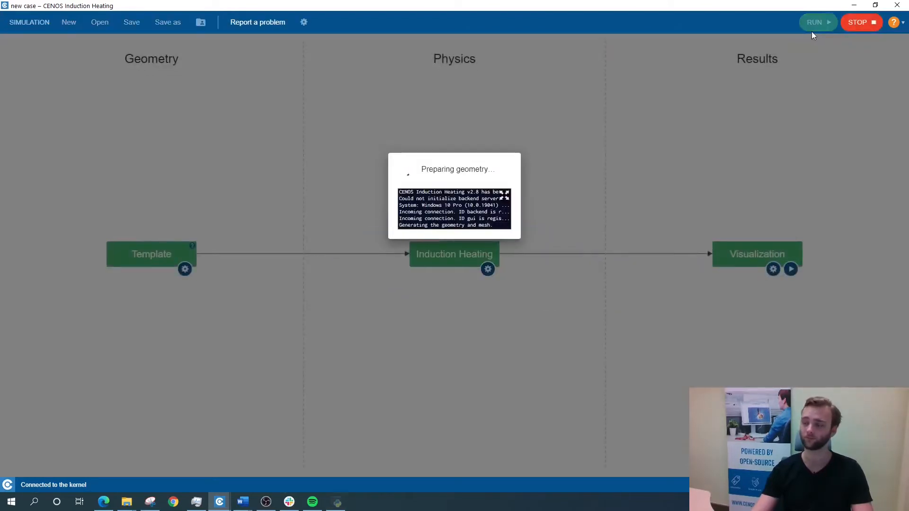